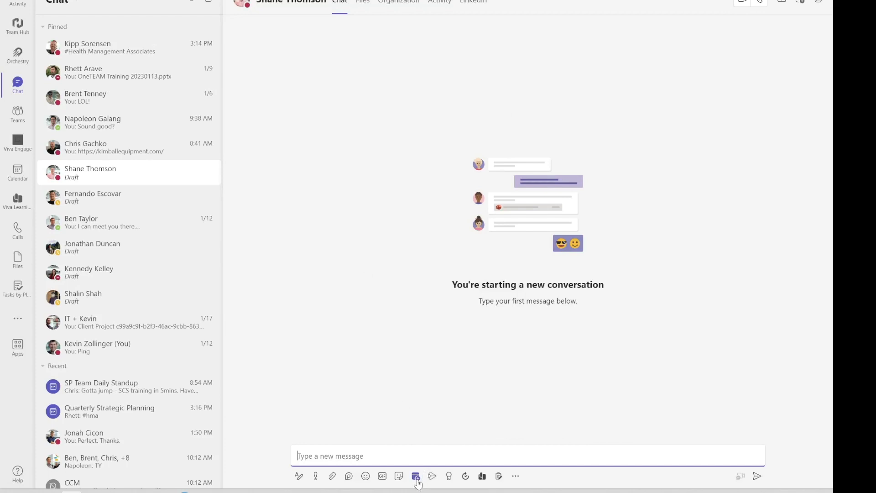
# Step: Open a scheduling form from the one-on-one chat and another from the CCM Company Q and A channel without sending either meeting
pyautogui.click(416, 476)
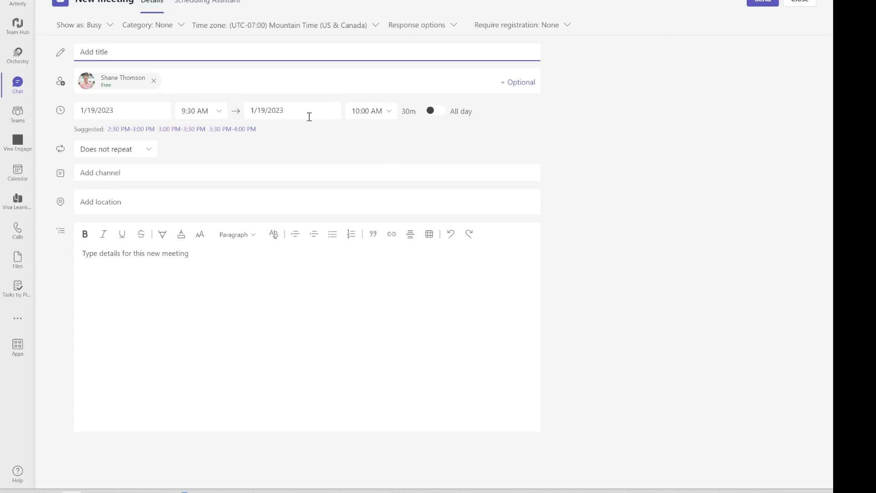
pyautogui.click(14, 115)
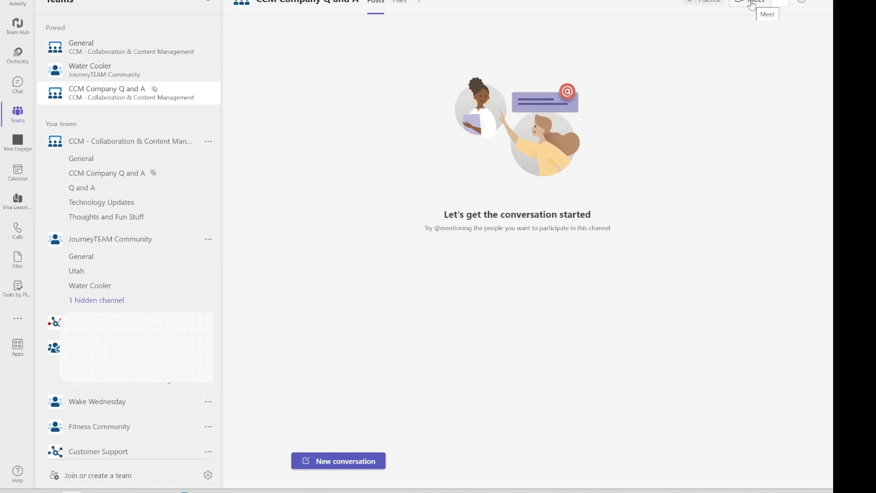
pyautogui.click(779, 6)
pyautogui.click(764, 37)
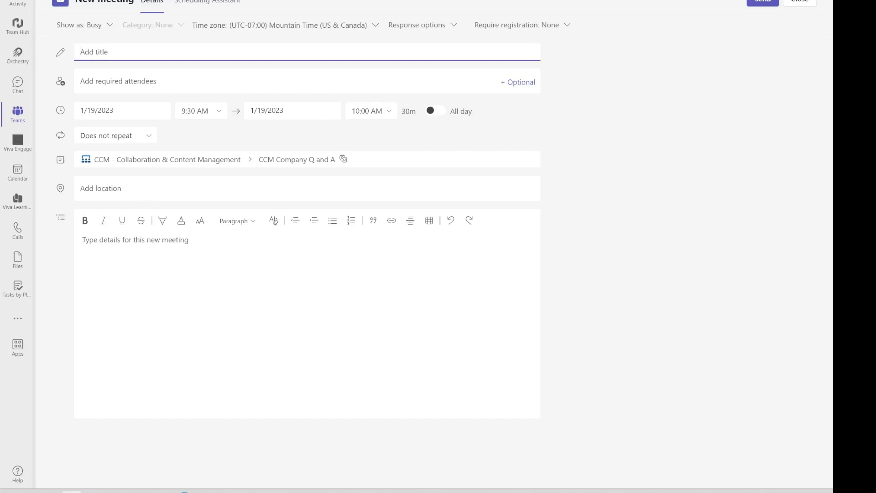
pyautogui.click(773, 0)
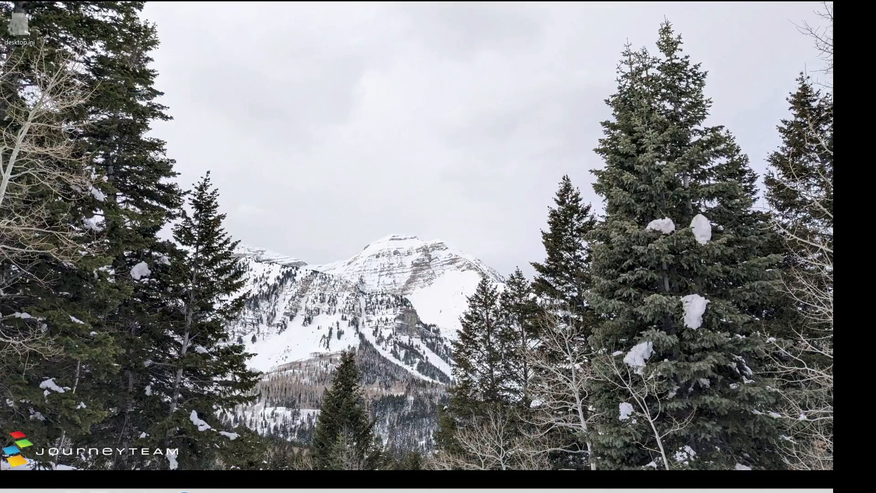
# Step: Switch to Outlook and start a new meeting request from the inbox
pyautogui.click(45, 492)
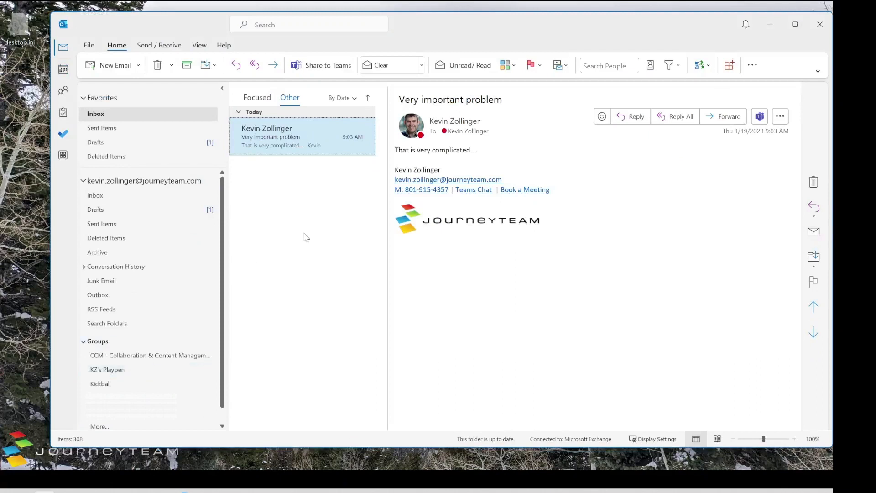
pyautogui.click(138, 64)
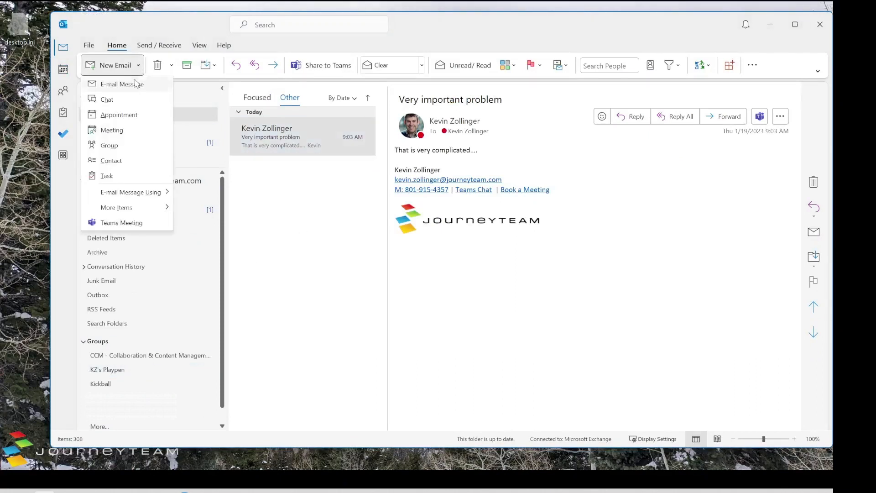
pyautogui.click(117, 132)
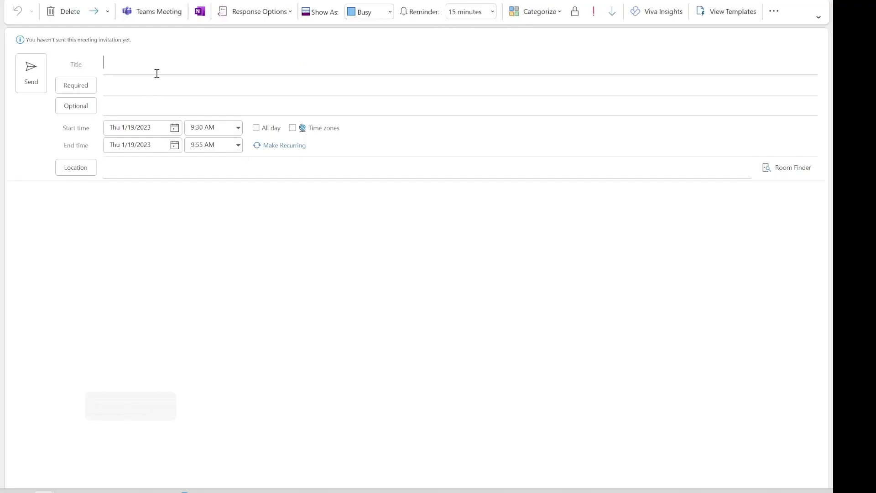
# Step: Add the CCM - Collaboration & Content Management group as a required attendee of the meeting
pyautogui.click(119, 96)
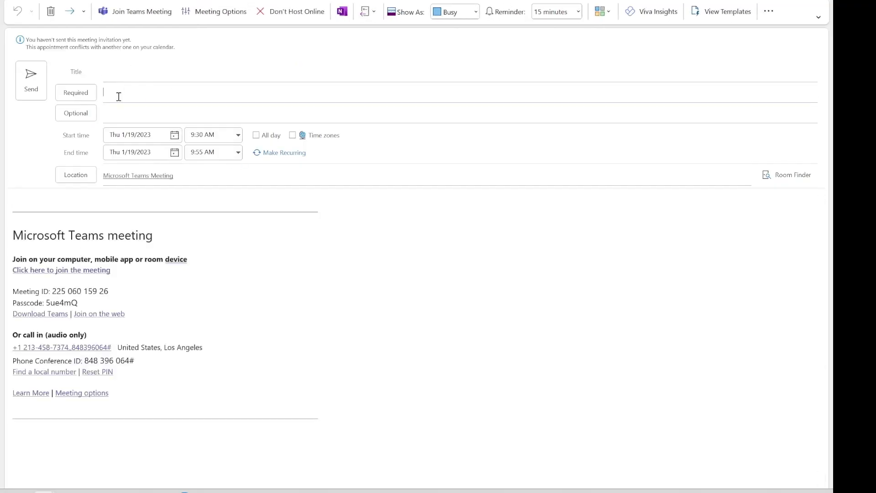
pyautogui.click(445, 221)
pyautogui.click(181, 96)
pyautogui.write('ccm')
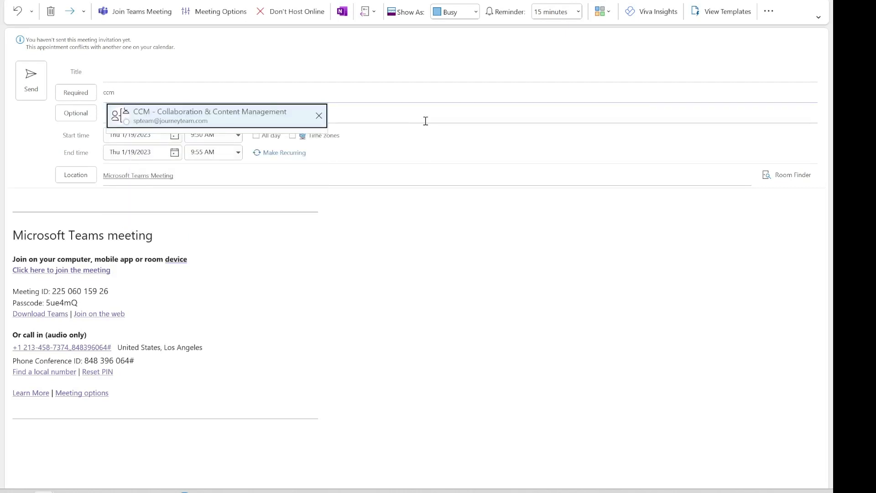
pyautogui.click(226, 114)
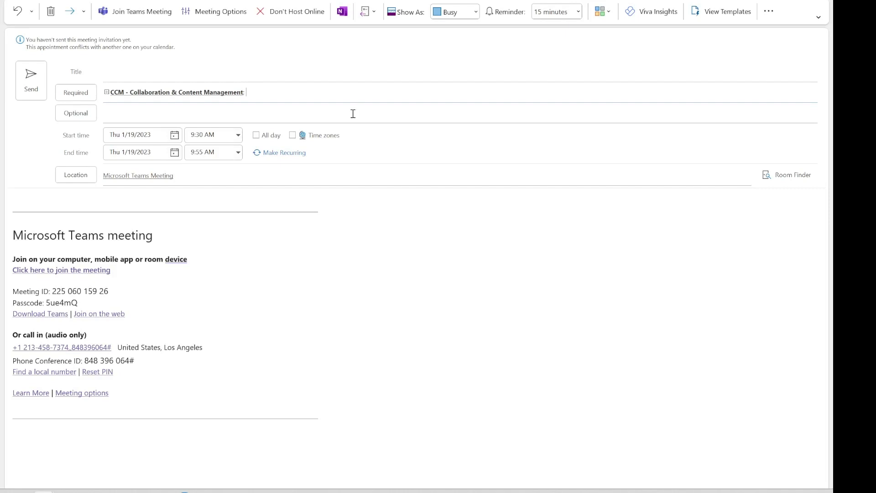
# Step: Expand the CCM - Collaboration & Content Management group in the required attendees into its individual members
pyautogui.click(107, 93)
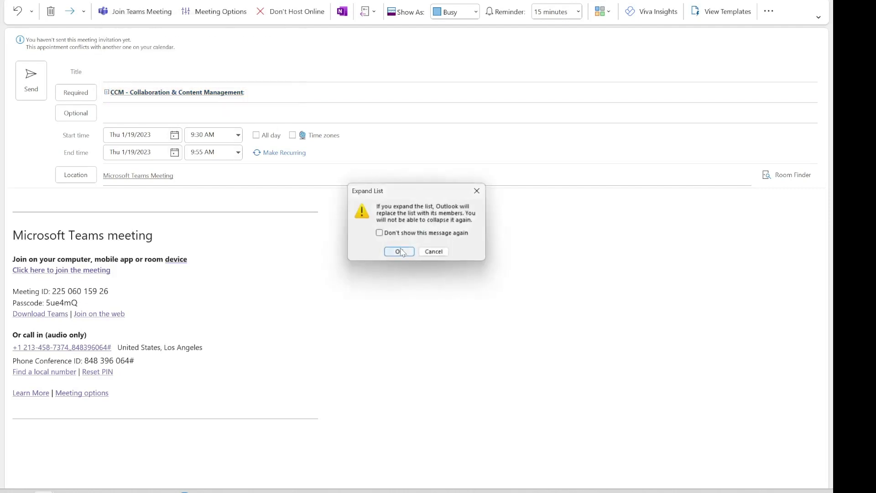
pyautogui.click(400, 251)
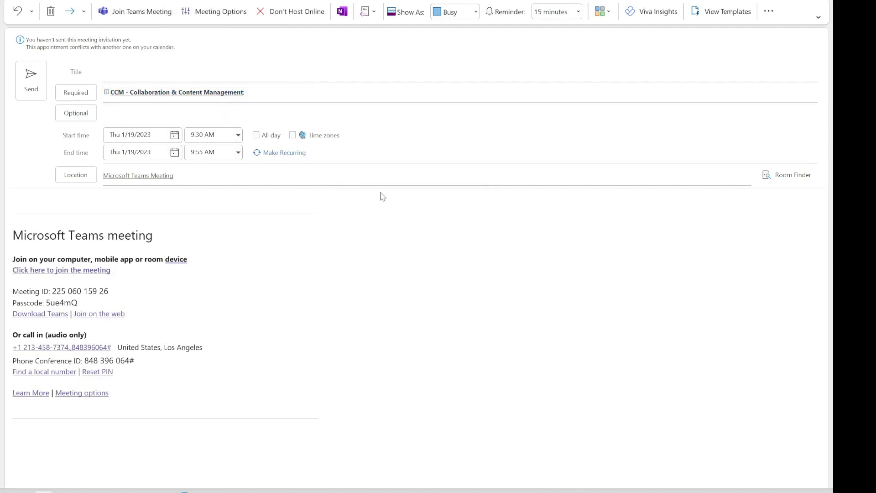
pyautogui.click(737, 93)
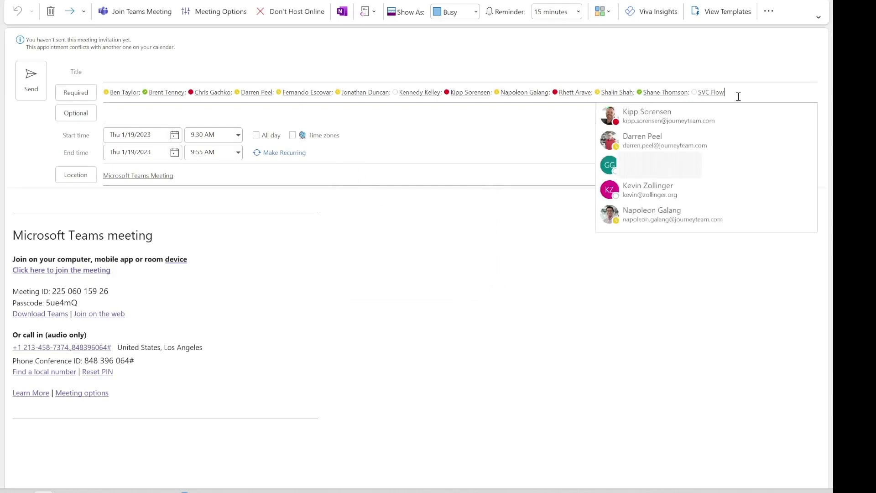
pyautogui.click(485, 181)
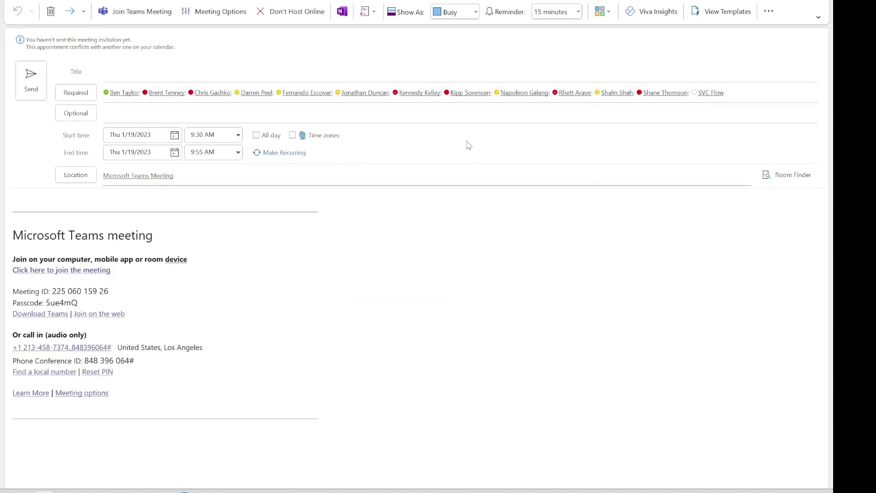
# Step: Remove the second through seventh members from the required attendees and discard the meeting request without saving changes
pyautogui.click(416, 94)
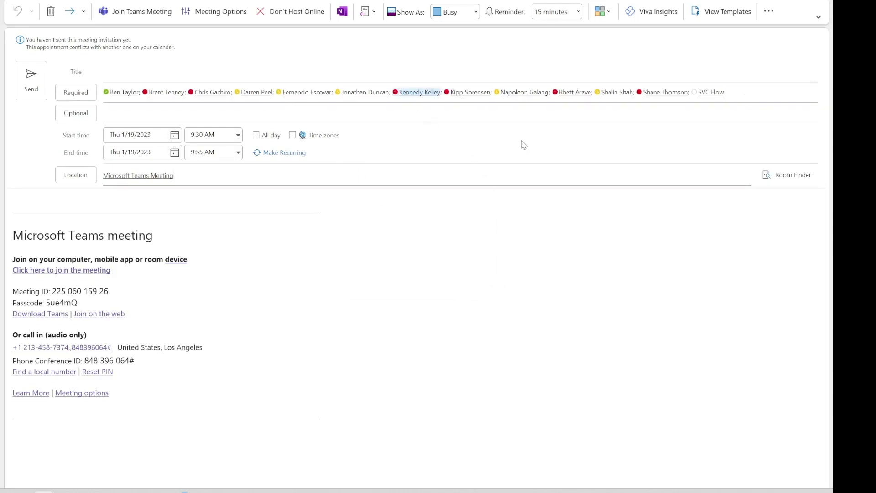
pyautogui.press('BackSpace')
pyautogui.press('BackSpace')
pyautogui.press('BackSpace')
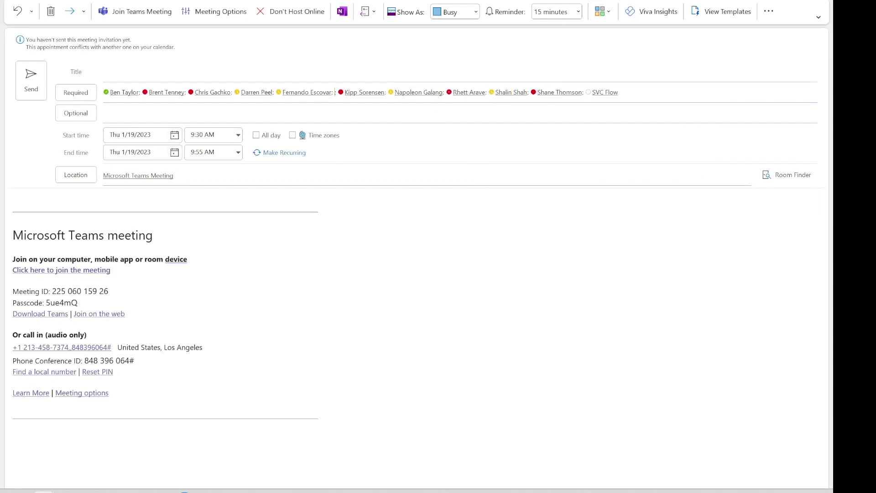
pyautogui.press('BackSpace')
pyautogui.press('BackSpace')
pyautogui.press('BackSpace')
pyautogui.press('BackSpace')
pyautogui.press('BackSpace')
pyautogui.press('BackSpace')
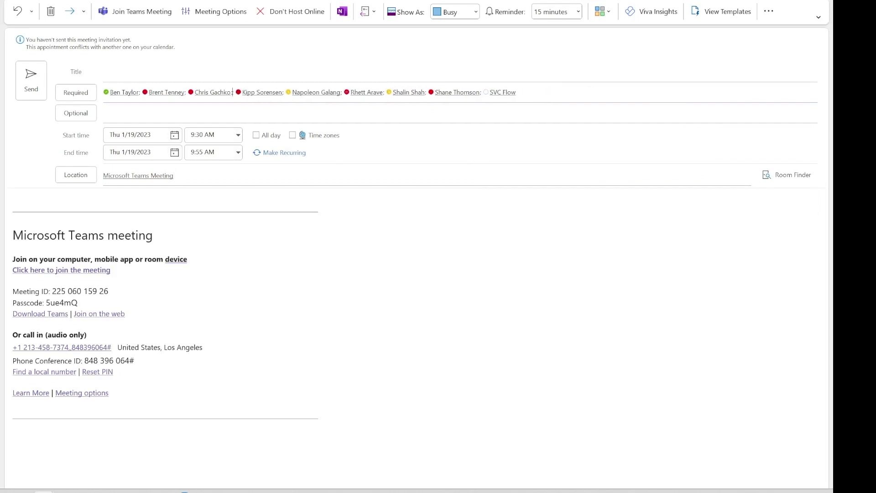
pyautogui.press('BackSpace')
pyautogui.press('BackSpace')
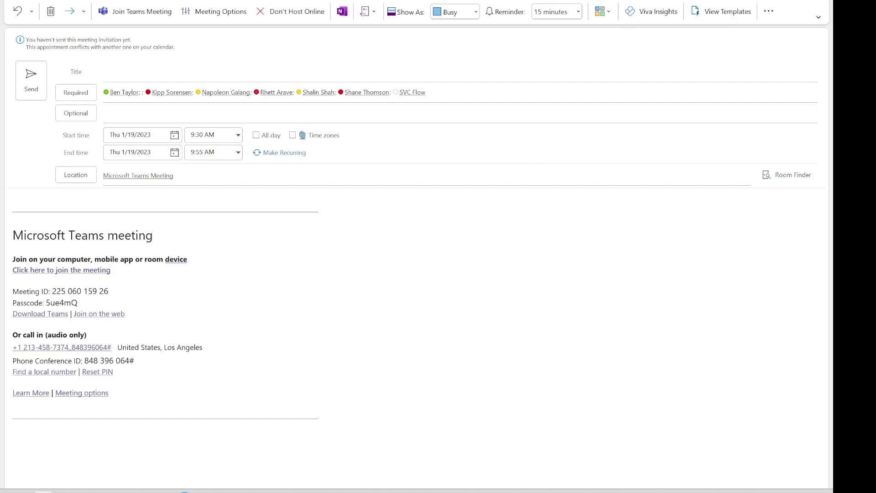
pyautogui.press('Escape')
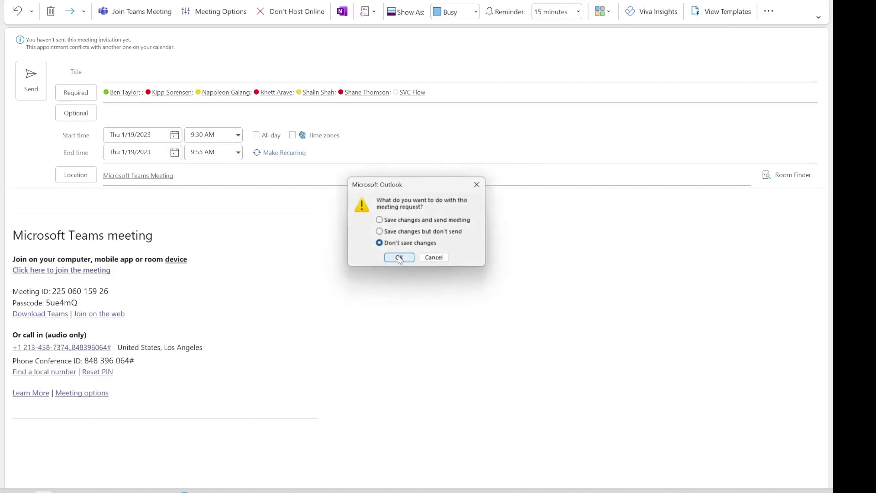
pyautogui.click(398, 258)
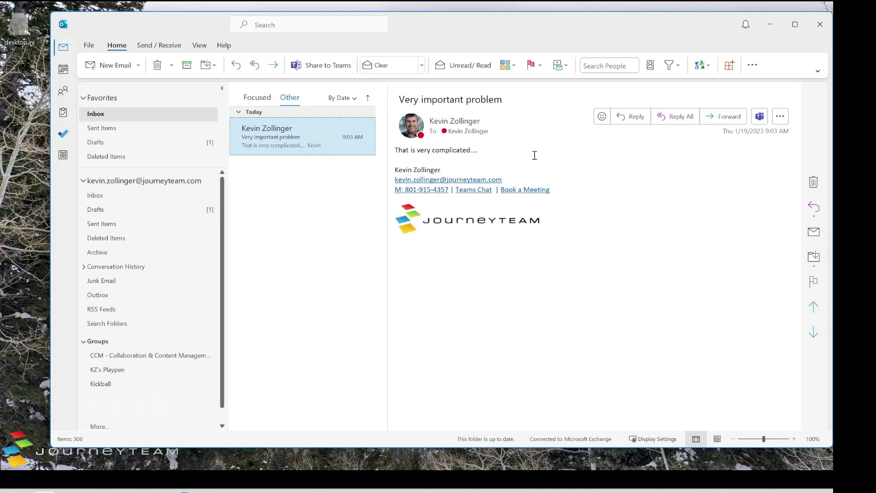
# Step: Create a meeting request from the "Very important problem" email and review the original message included in its body
pyautogui.click(780, 117)
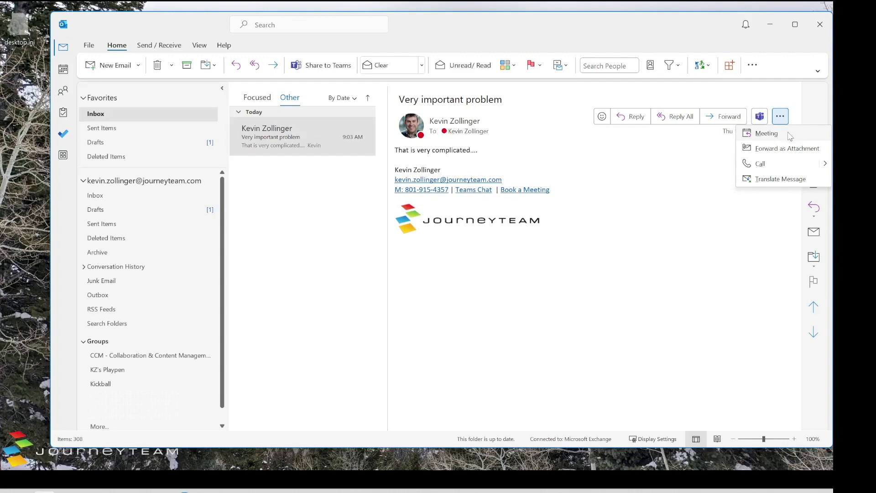
pyautogui.click(787, 147)
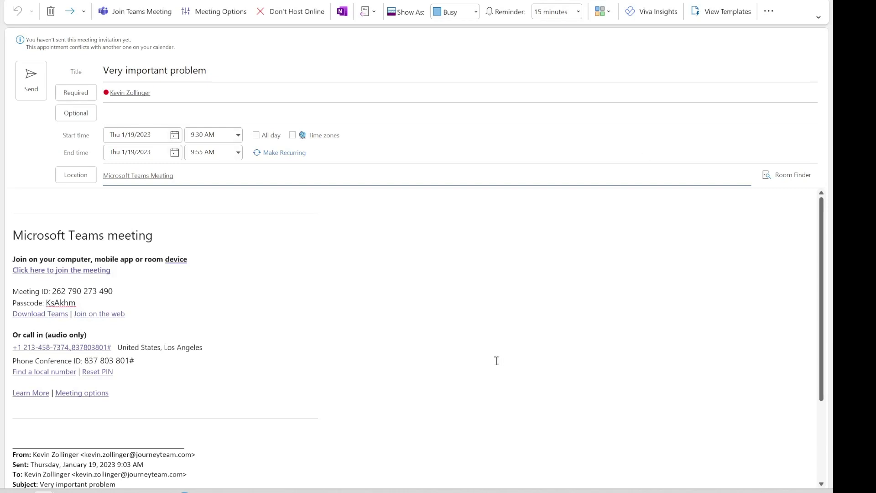
pyautogui.scroll(-3, 388, 336)
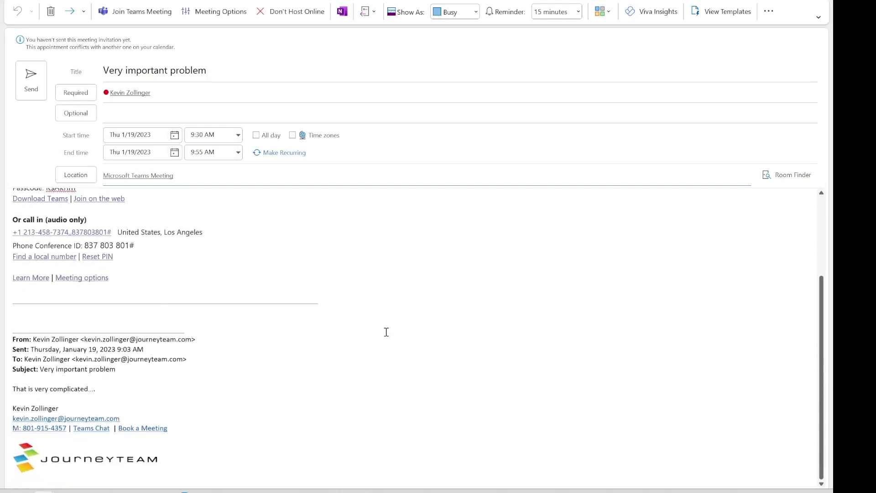
pyautogui.scroll(3, 384, 332)
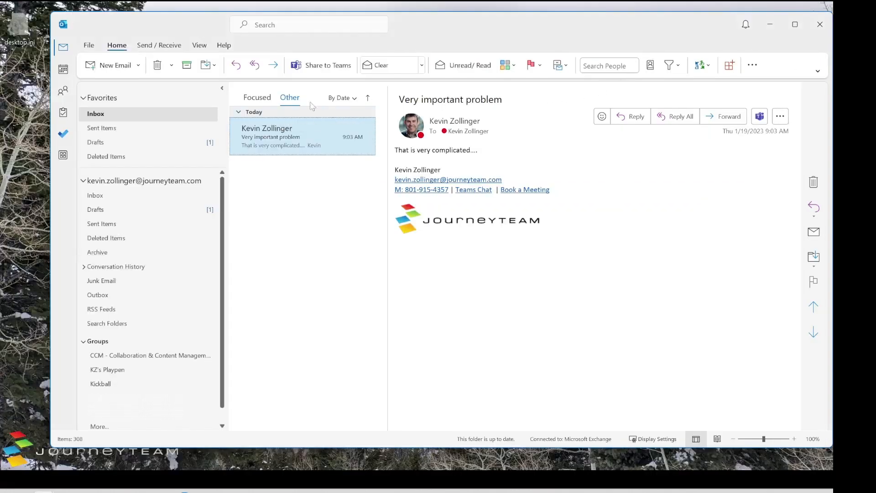
pyautogui.click(86, 46)
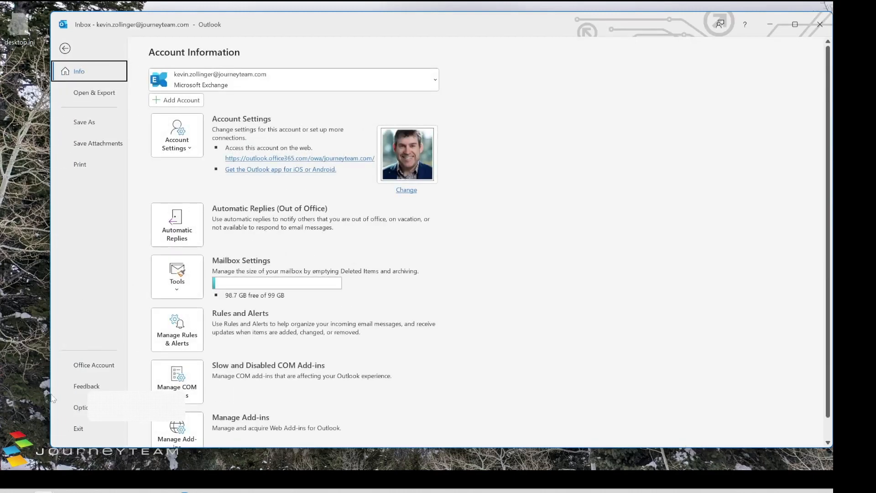
pyautogui.click(80, 408)
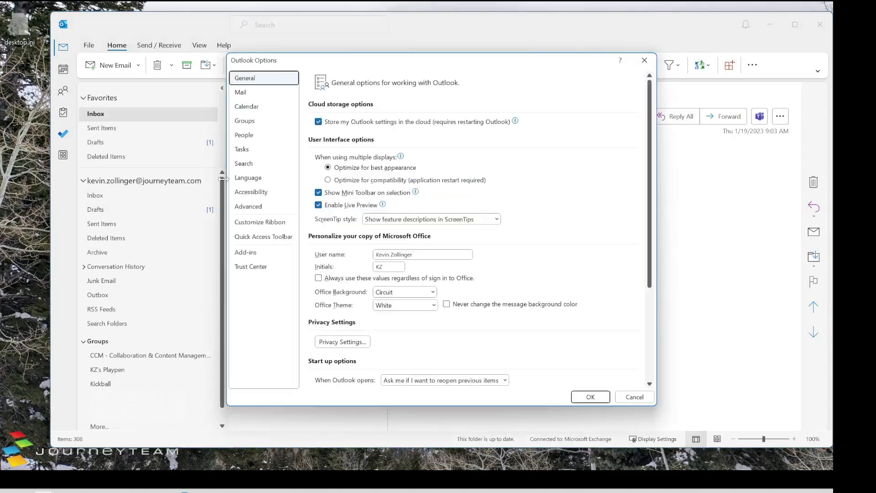
pyautogui.click(262, 109)
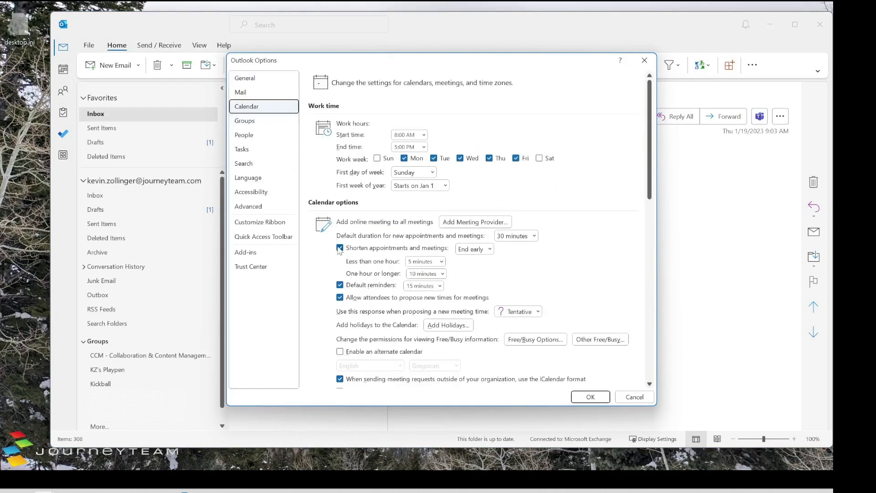
pyautogui.click(340, 248)
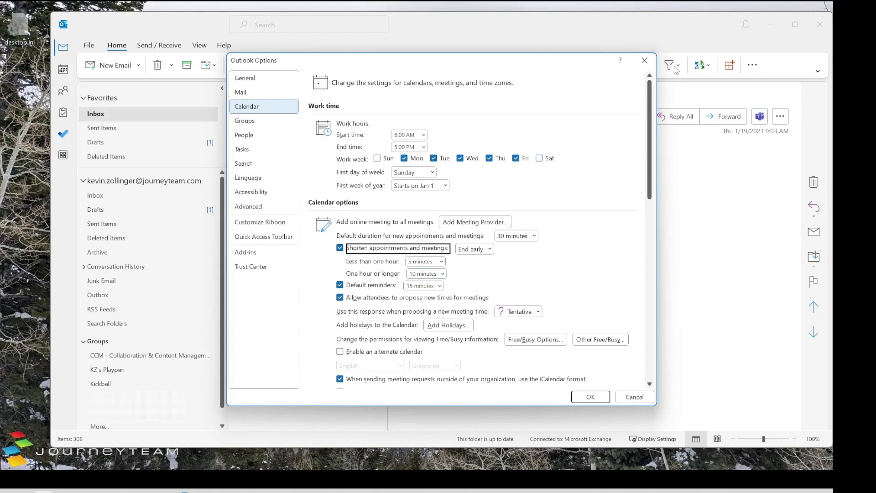
pyautogui.click(644, 61)
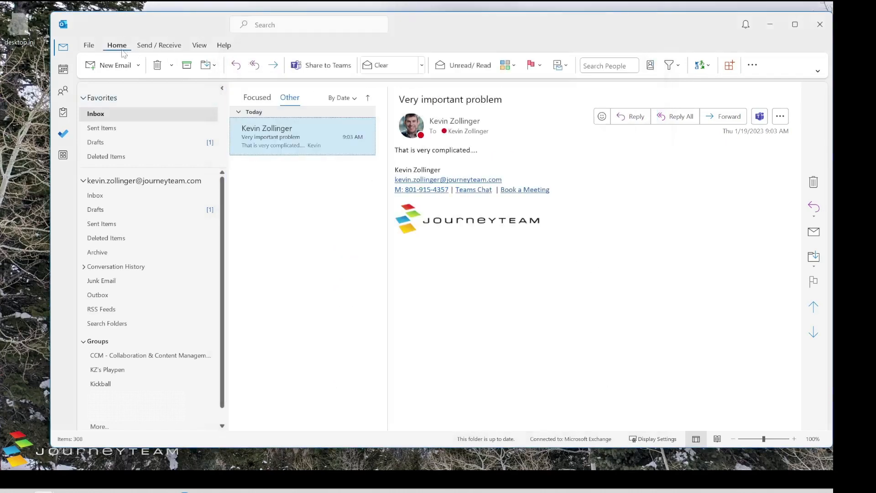
# Step: Start a new meeting request from the inbox
pyautogui.click(140, 67)
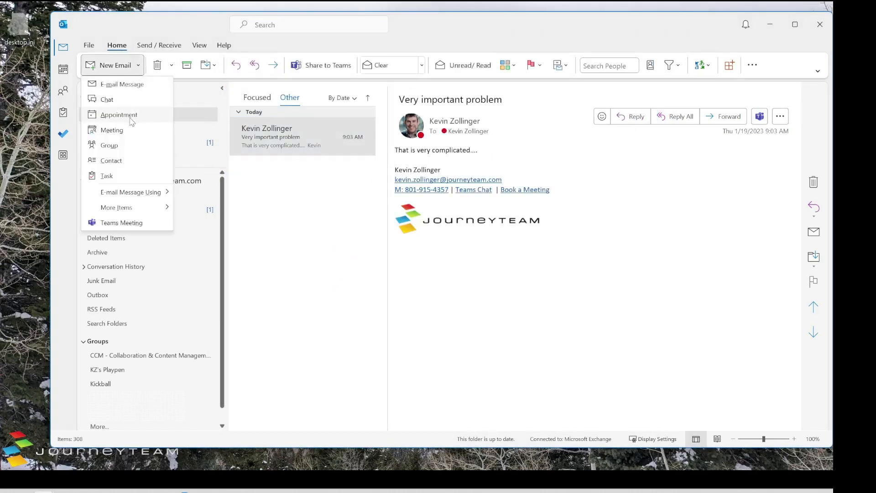
pyautogui.click(132, 131)
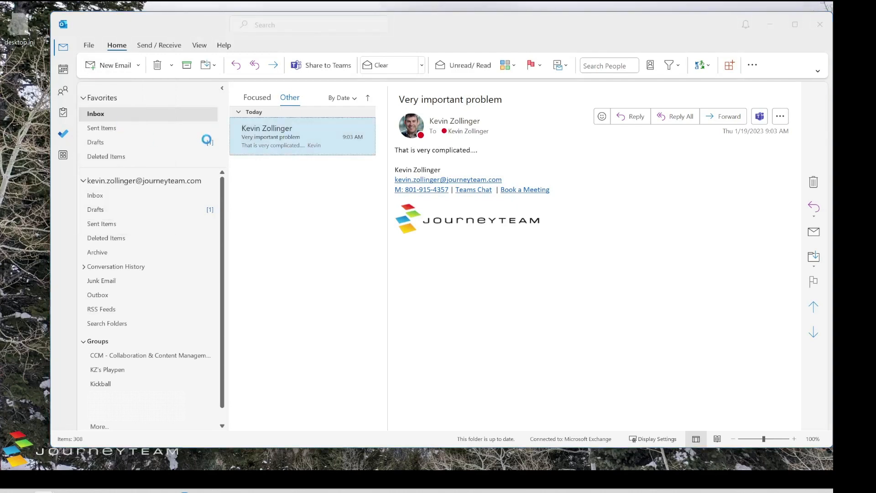